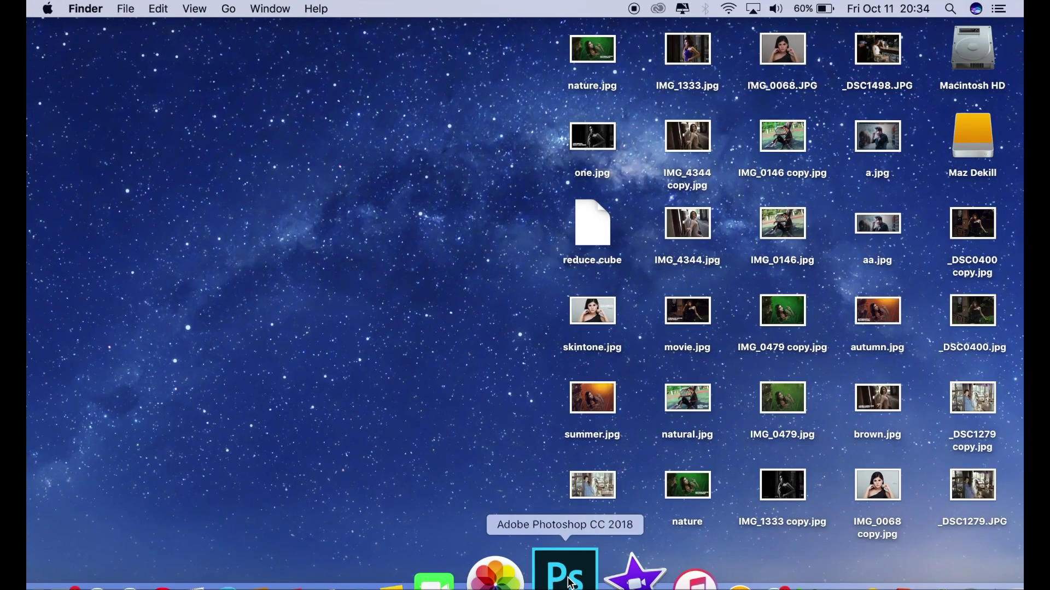
# Launch Adobe Photoshop CC 2018 from the Dock
pyautogui.click(571, 584)
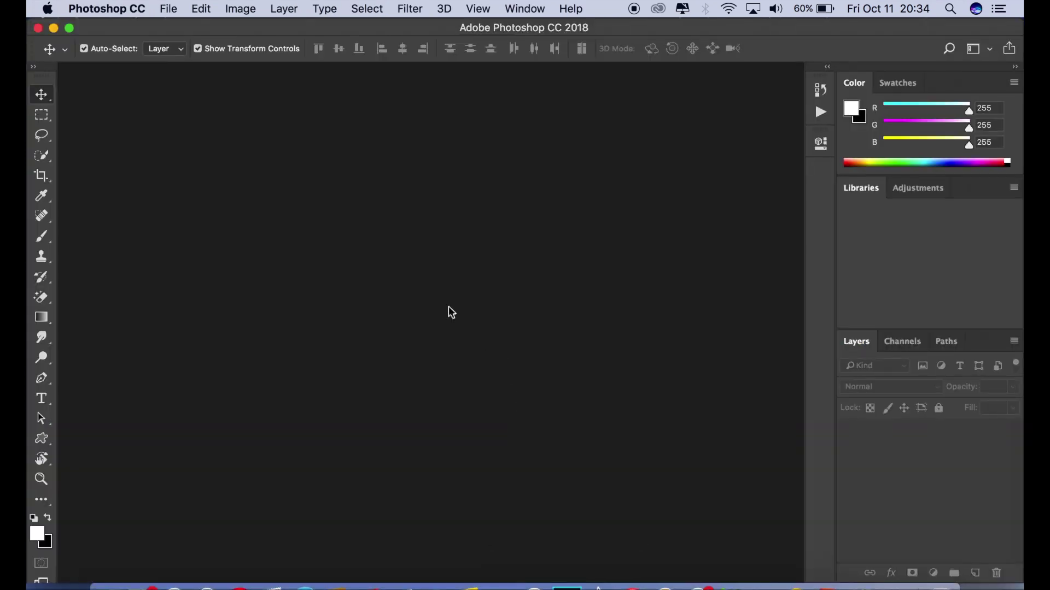
# Open the cafe photo _DSC1498.JPG from the Desktop
pyautogui.click(169, 10)
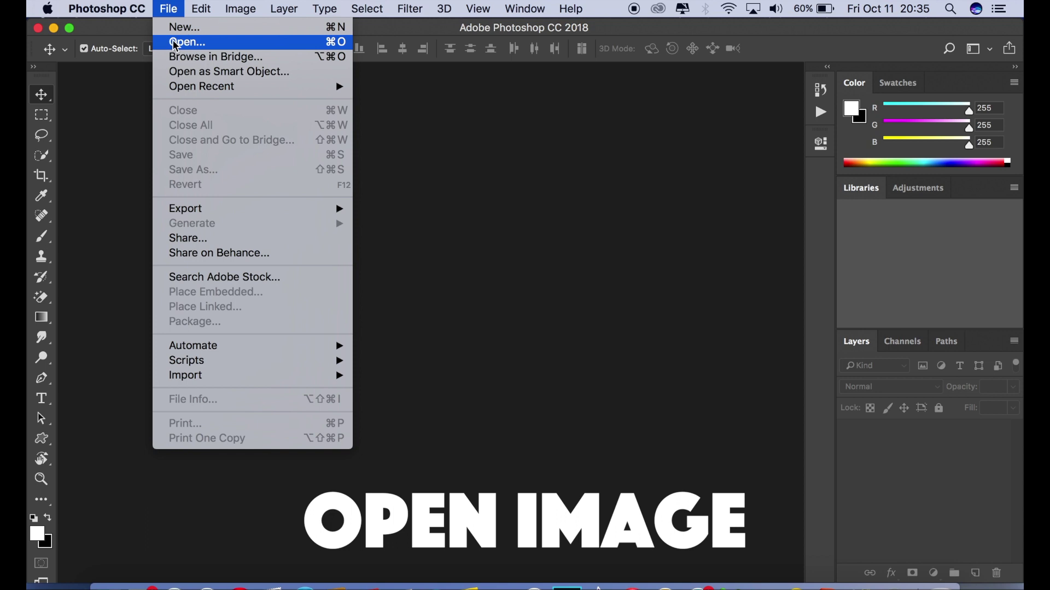
pyautogui.click(176, 43)
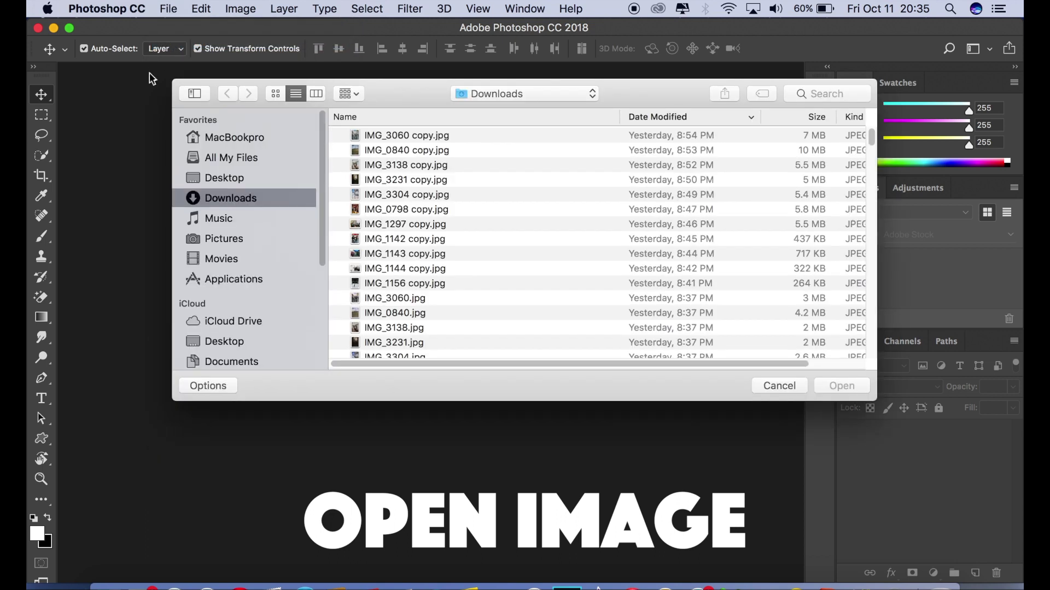
pyautogui.click(236, 178)
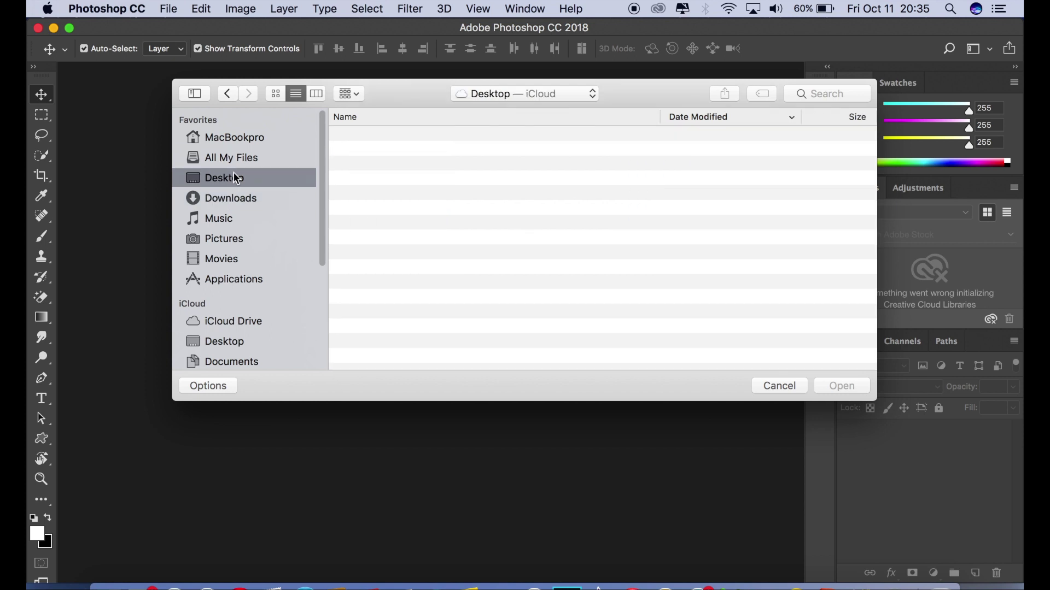
pyautogui.click(276, 94)
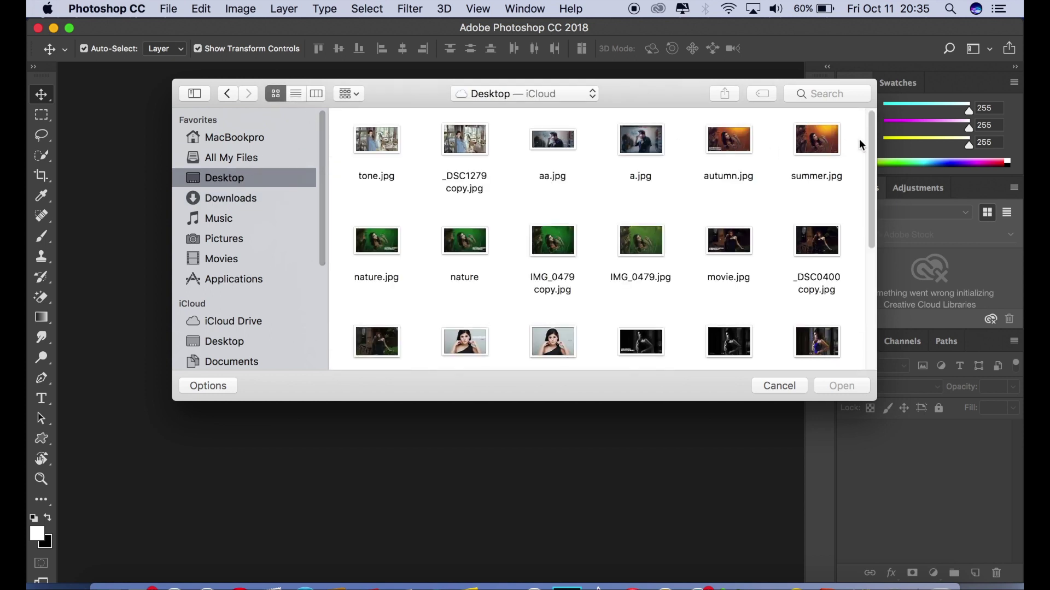
pyautogui.moveTo(873, 147); pyautogui.dragTo(848, 273)
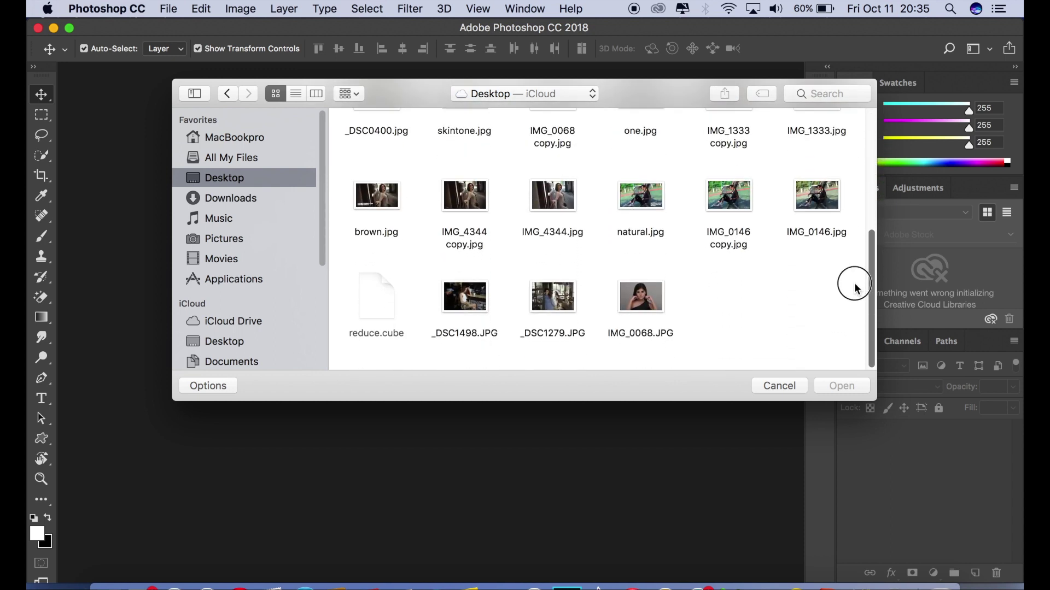
pyautogui.click(448, 292)
pyautogui.click(834, 384)
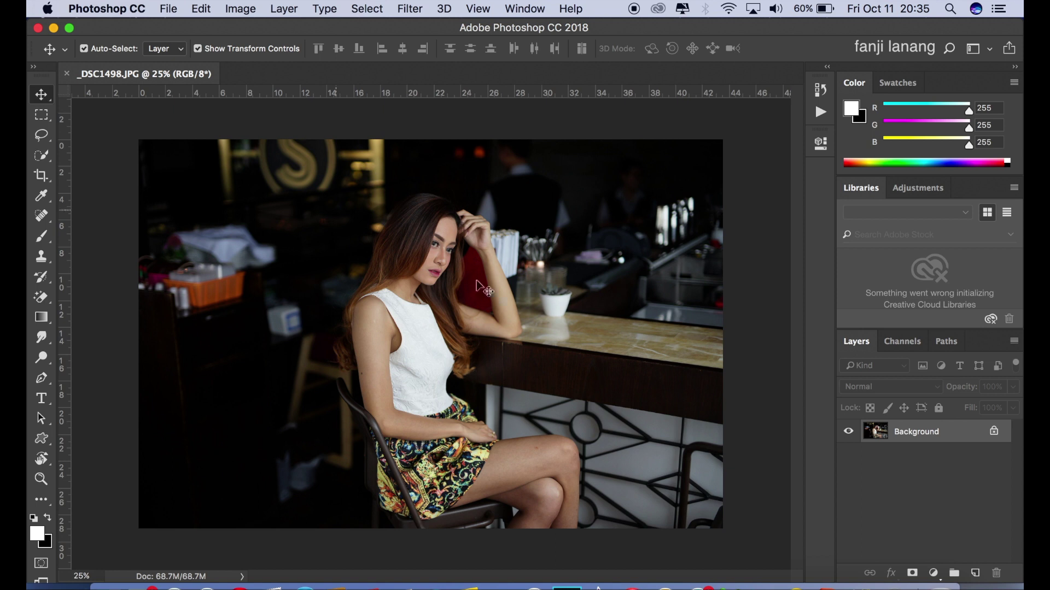
# Add a Selective Color layer with Yellows at Cyan -100, Magenta +25, Black +23
pyautogui.click(934, 572)
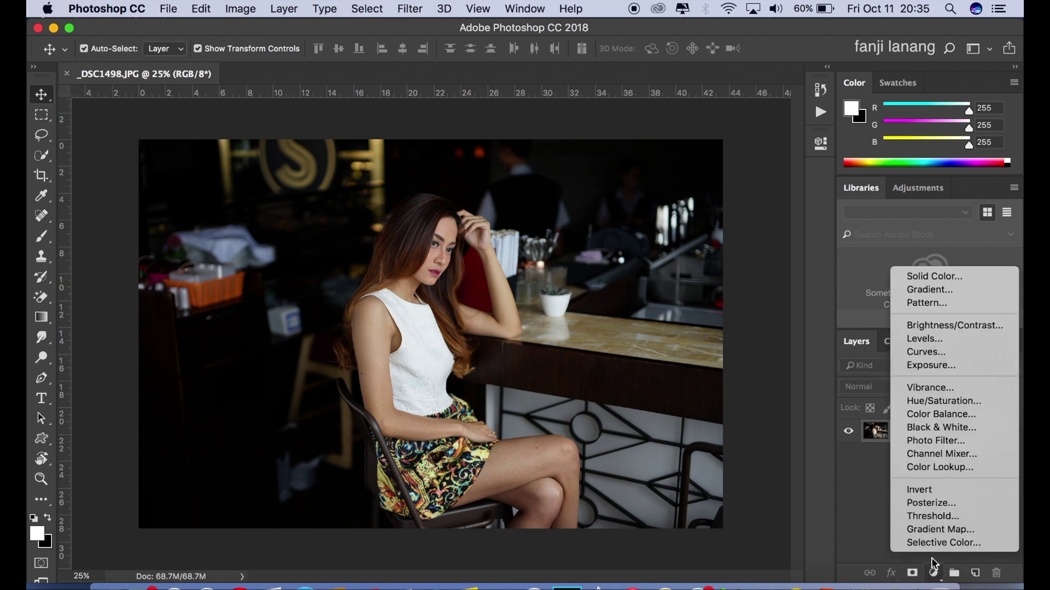
pyautogui.click(933, 540)
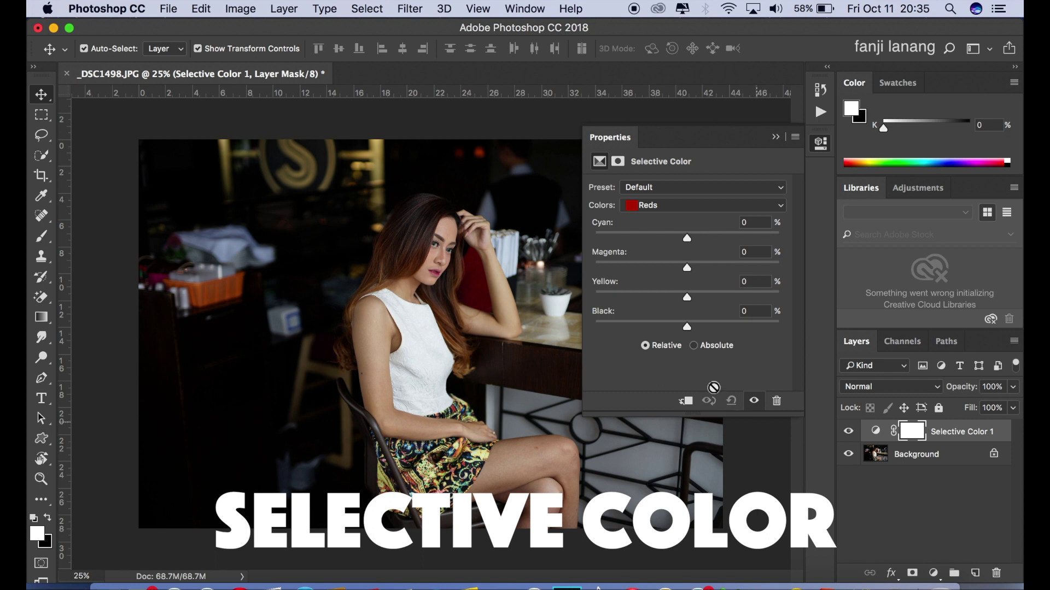
pyautogui.click(702, 206)
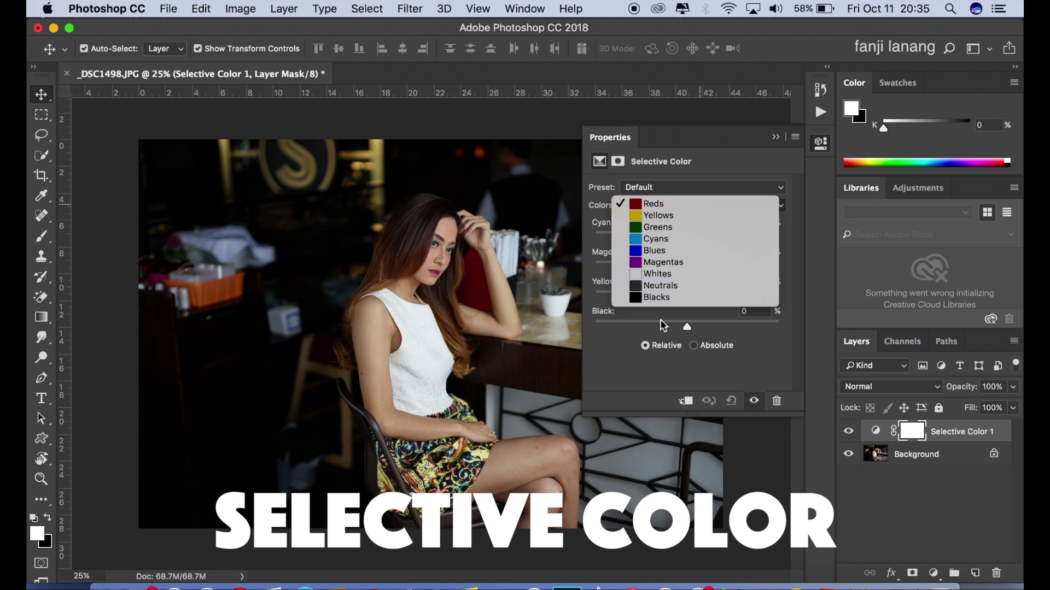
pyautogui.click(656, 217)
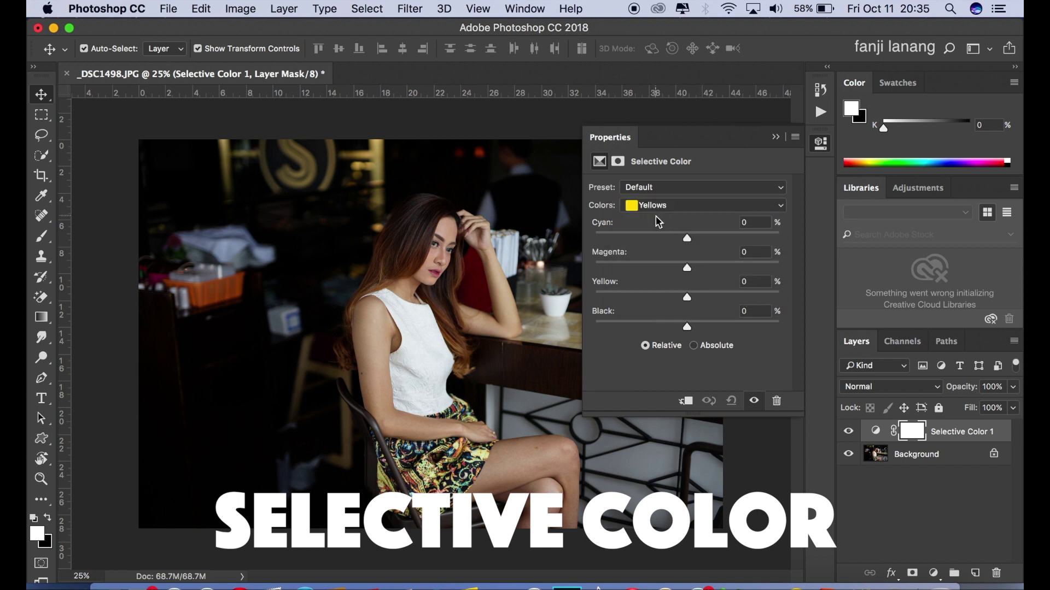
pyautogui.click(700, 237)
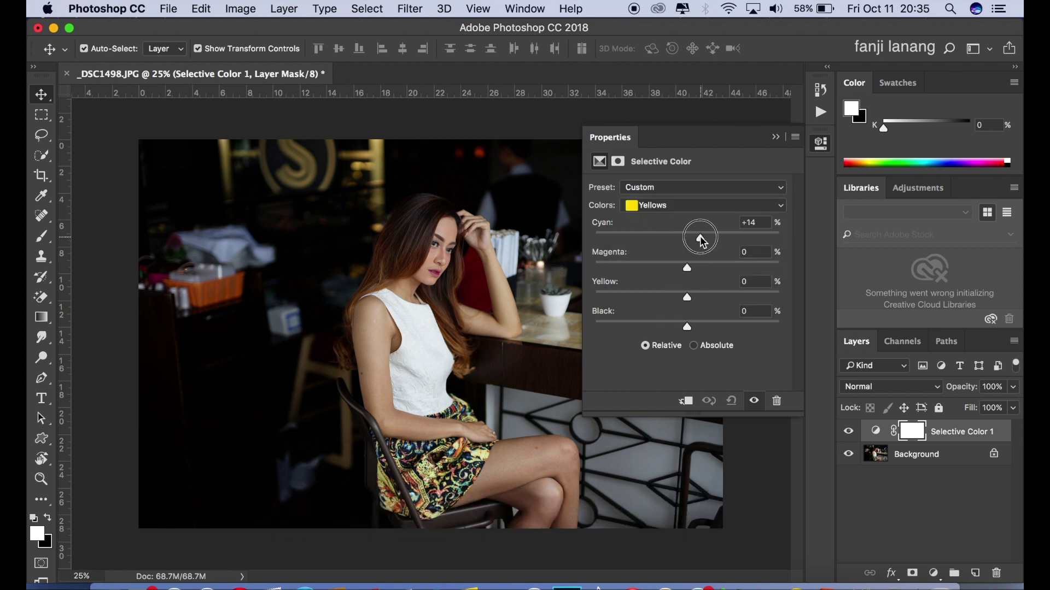
pyautogui.moveTo(699, 238); pyautogui.dragTo(545, 232)
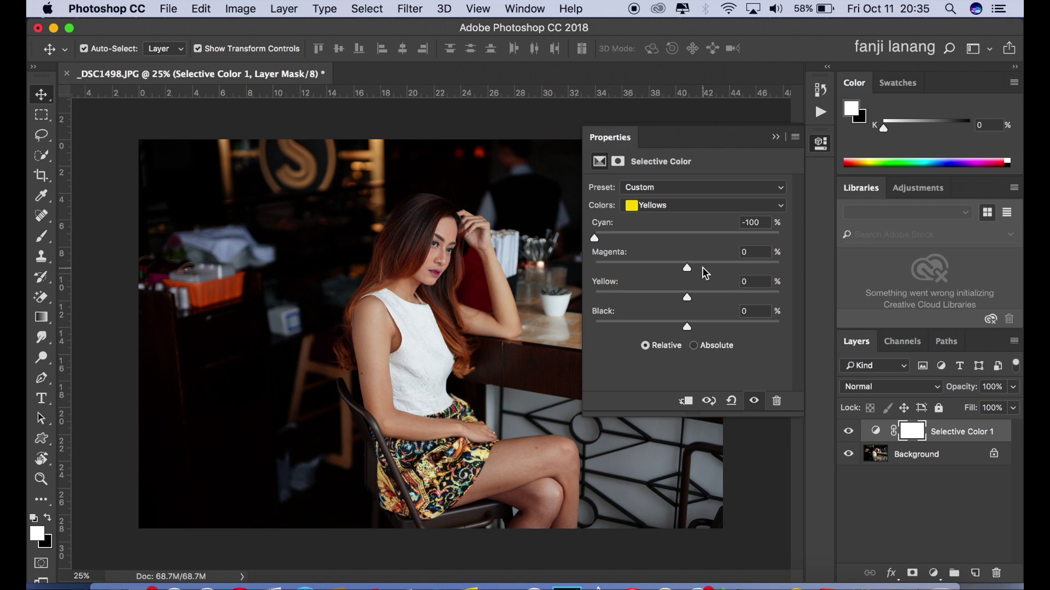
pyautogui.moveTo(704, 269); pyautogui.dragTo(711, 268)
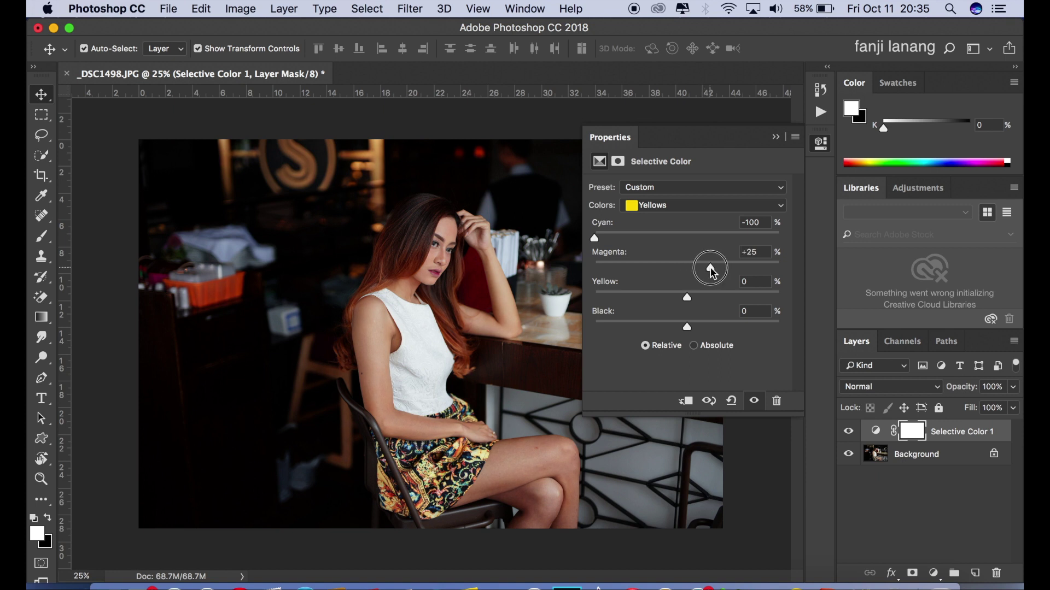
pyautogui.moveTo(704, 326); pyautogui.dragTo(706, 330)
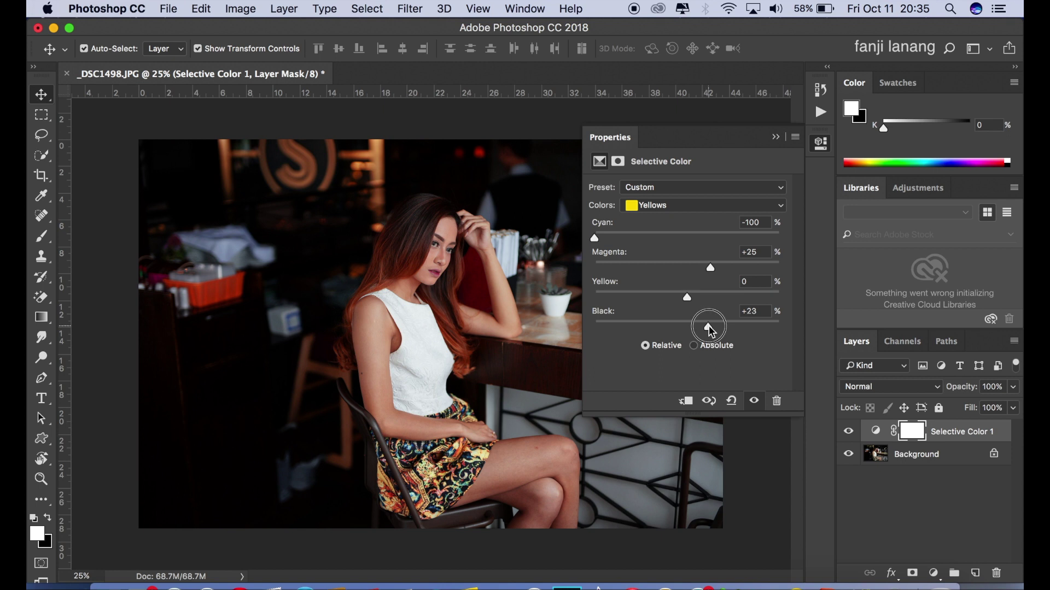
pyautogui.click(674, 207)
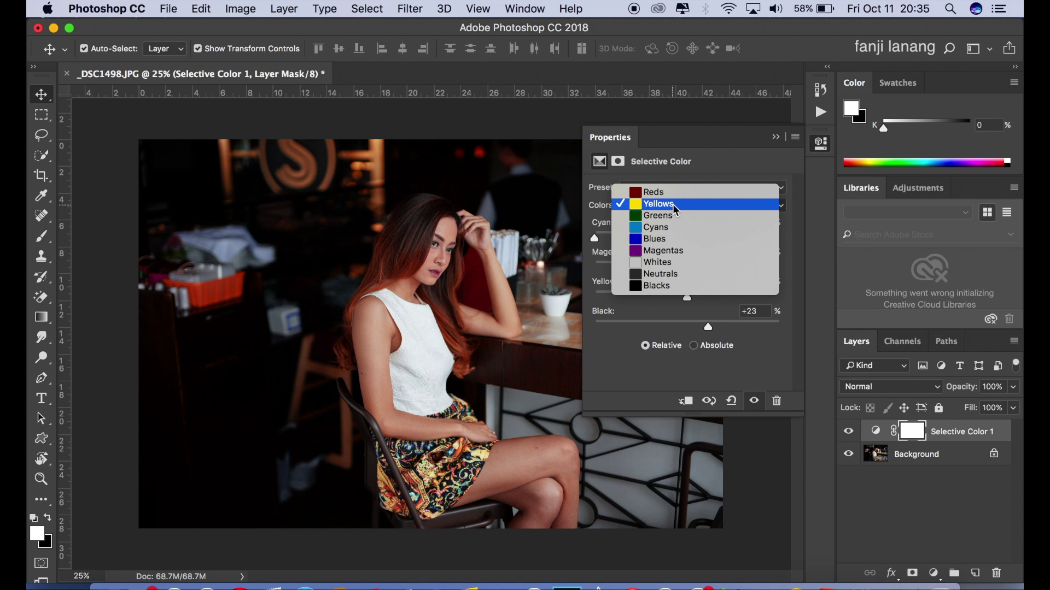
# Tint the Neutrals with Cyan +20 and Yellow +18
pyautogui.click(674, 275)
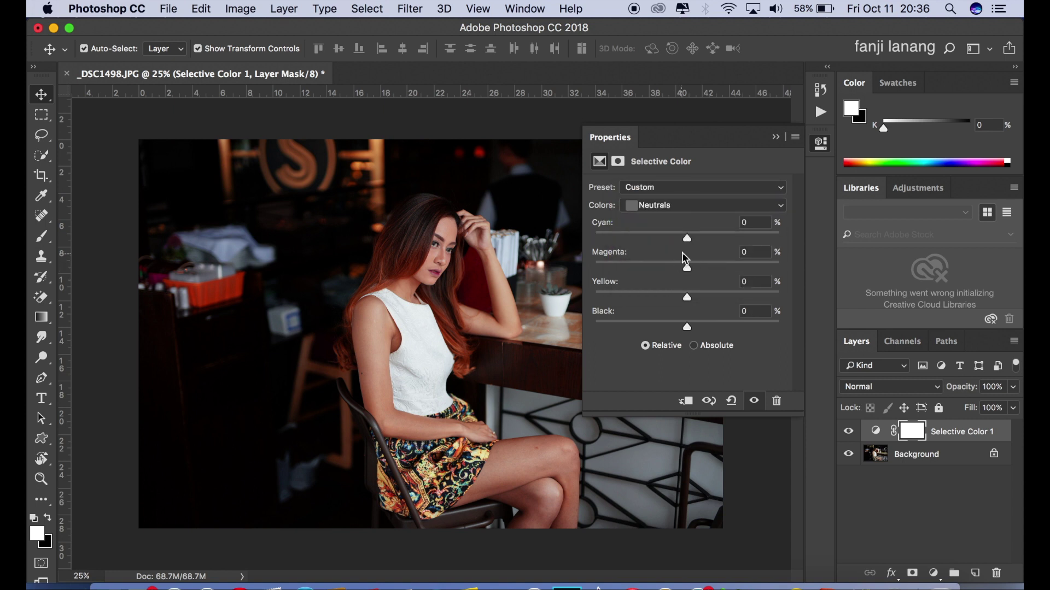
pyautogui.click(706, 237)
pyautogui.click(704, 295)
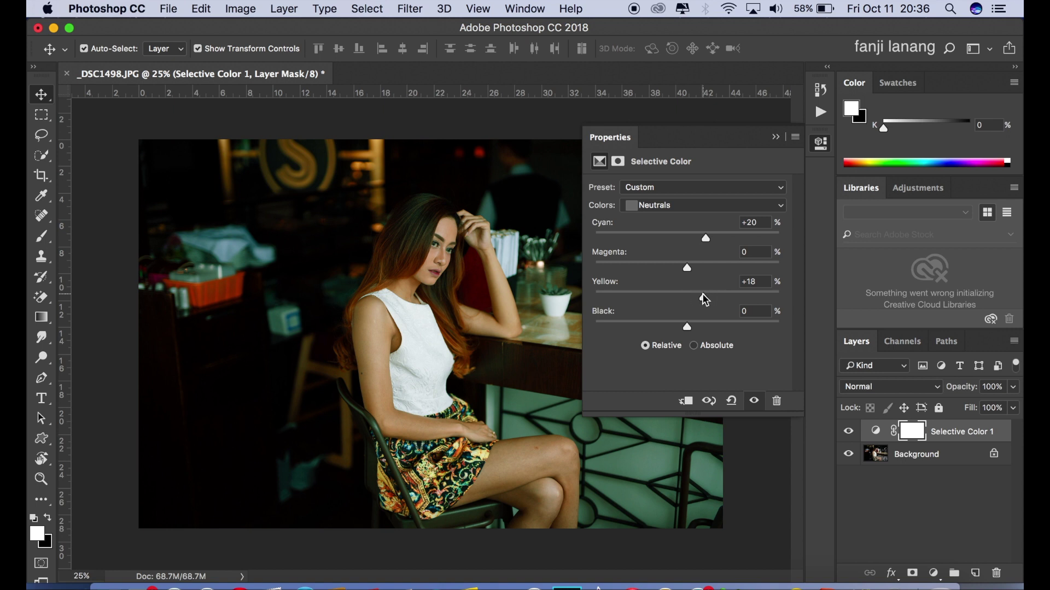
# Set Blacks to Cyan +20, Magenta +5, Yellow -5, Black -15, then compare the layer on and off
pyautogui.click(671, 206)
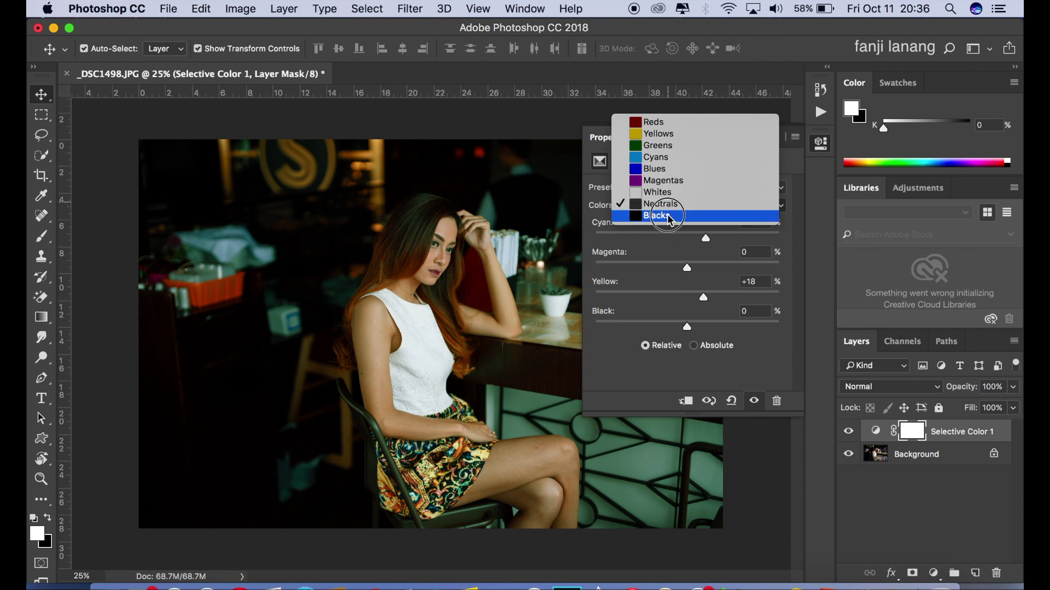
pyautogui.click(671, 219)
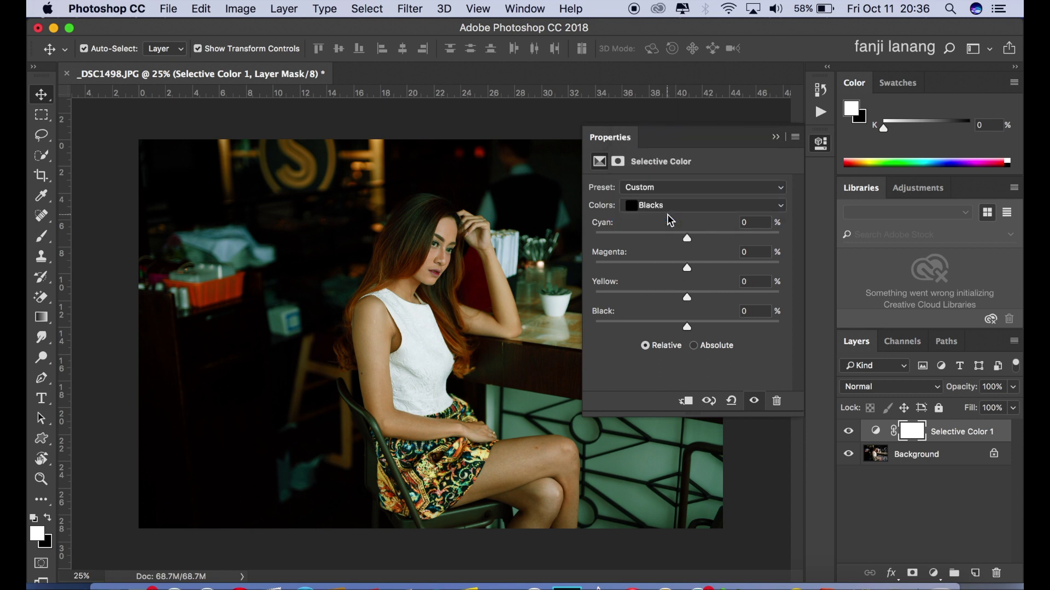
pyautogui.click(704, 237)
pyautogui.moveTo(705, 239); pyautogui.dragTo(708, 243)
pyautogui.moveTo(689, 267); pyautogui.dragTo(685, 305)
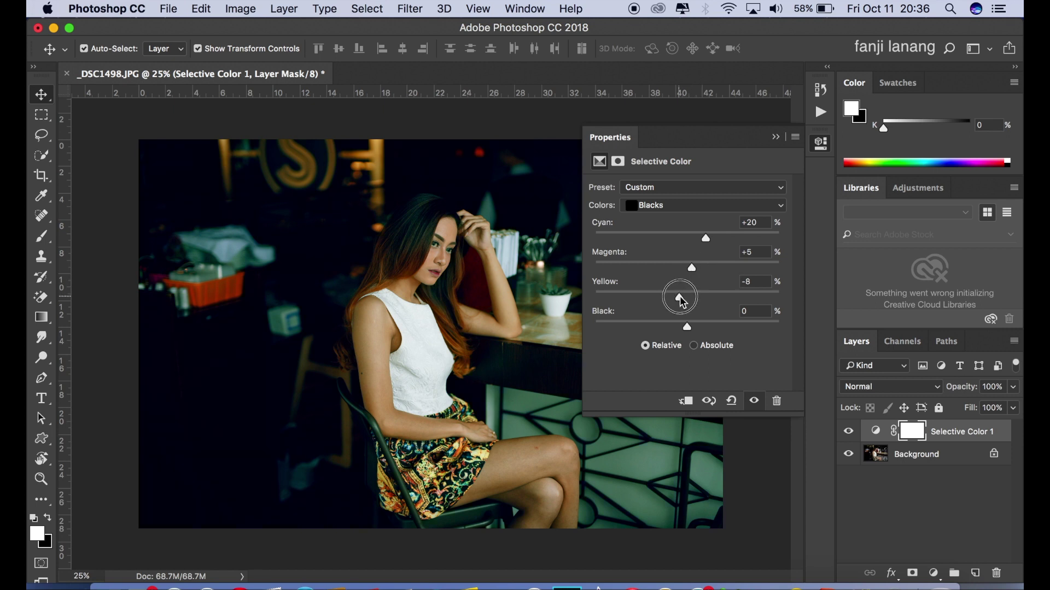
pyautogui.moveTo(685, 306); pyautogui.dragTo(677, 336)
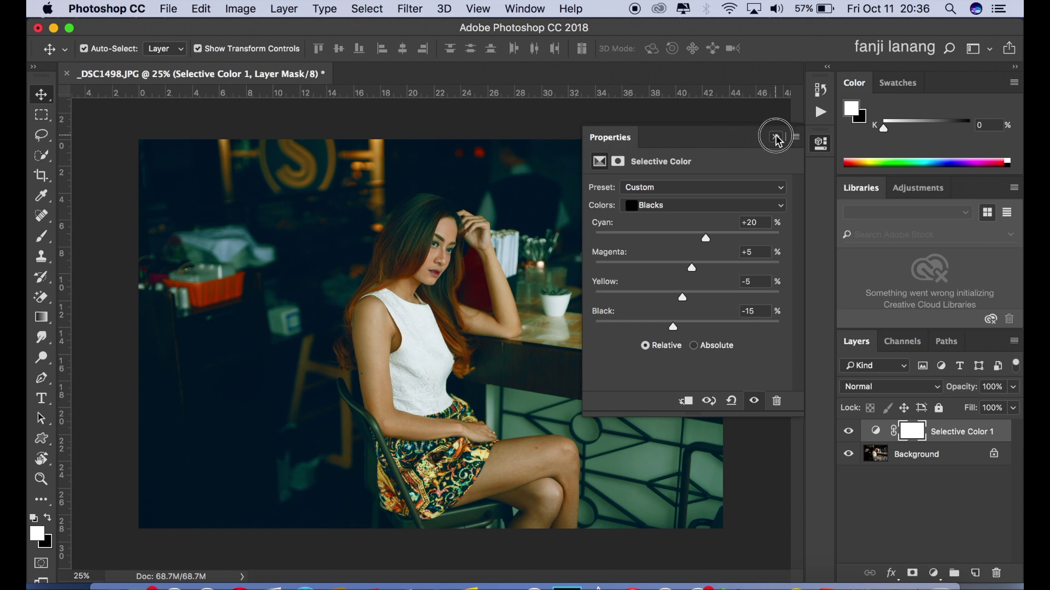
pyautogui.click(777, 137)
pyautogui.click(849, 431)
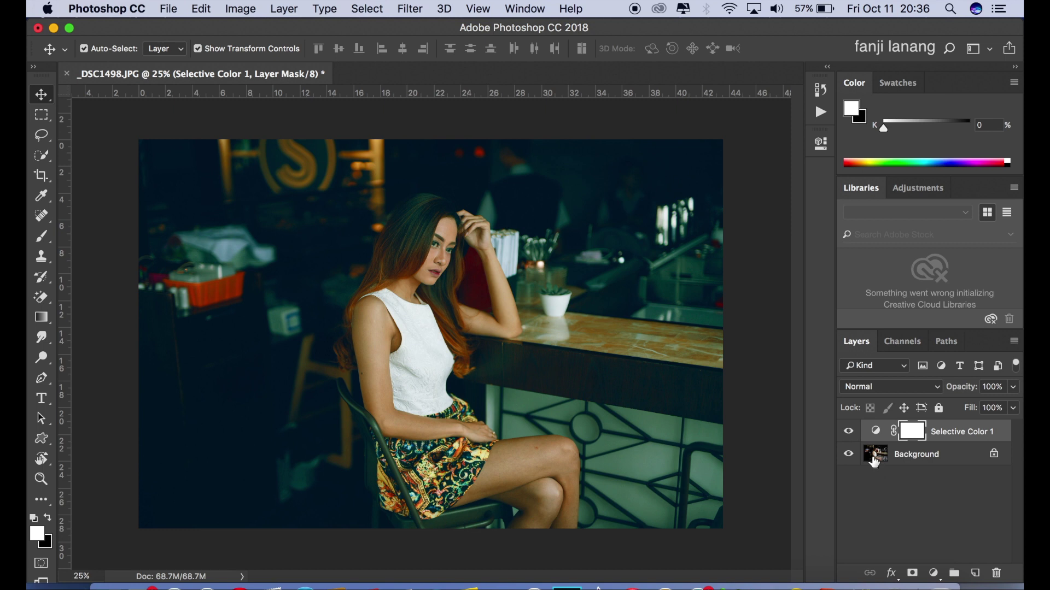
# Add a Color Balance layer with Midtones at Cyan/Red -5 and Yellow/Blue +5
pyautogui.click(933, 573)
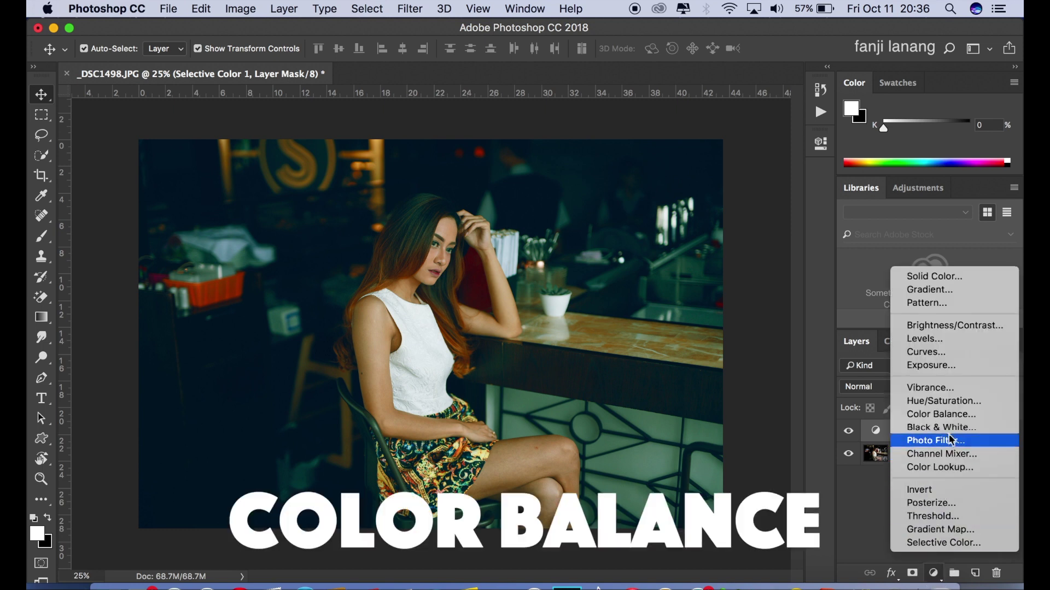
pyautogui.click(953, 417)
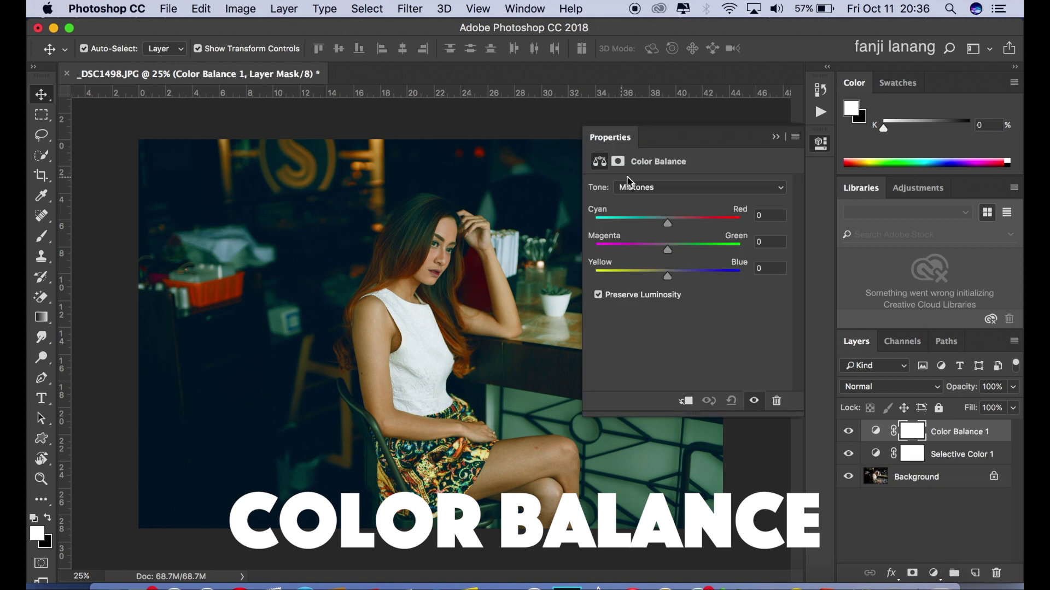
pyautogui.click(678, 187)
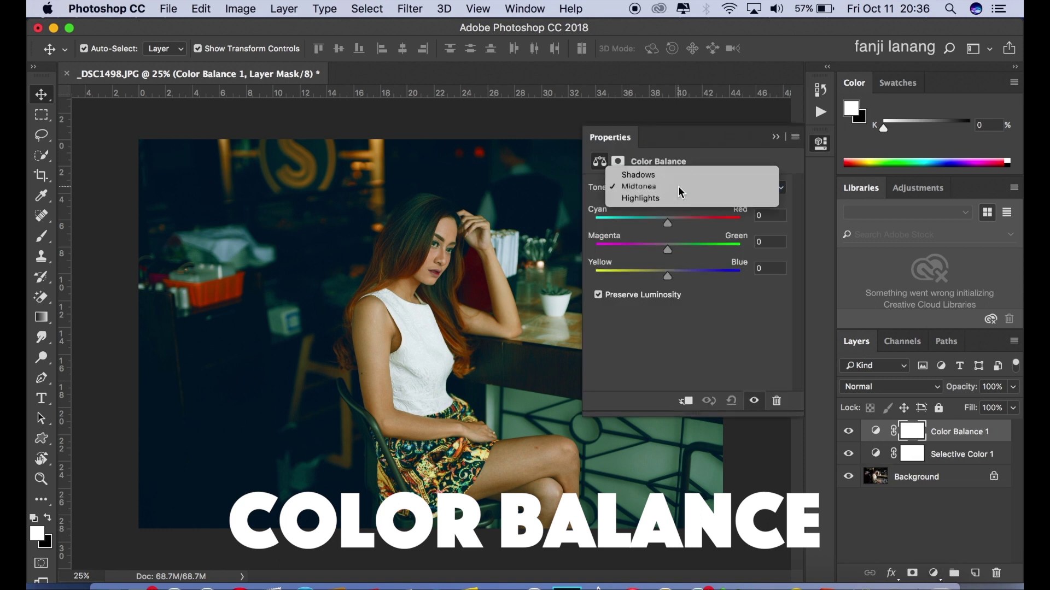
pyautogui.click(679, 187)
pyautogui.click(665, 225)
pyautogui.moveTo(663, 225); pyautogui.dragTo(664, 225)
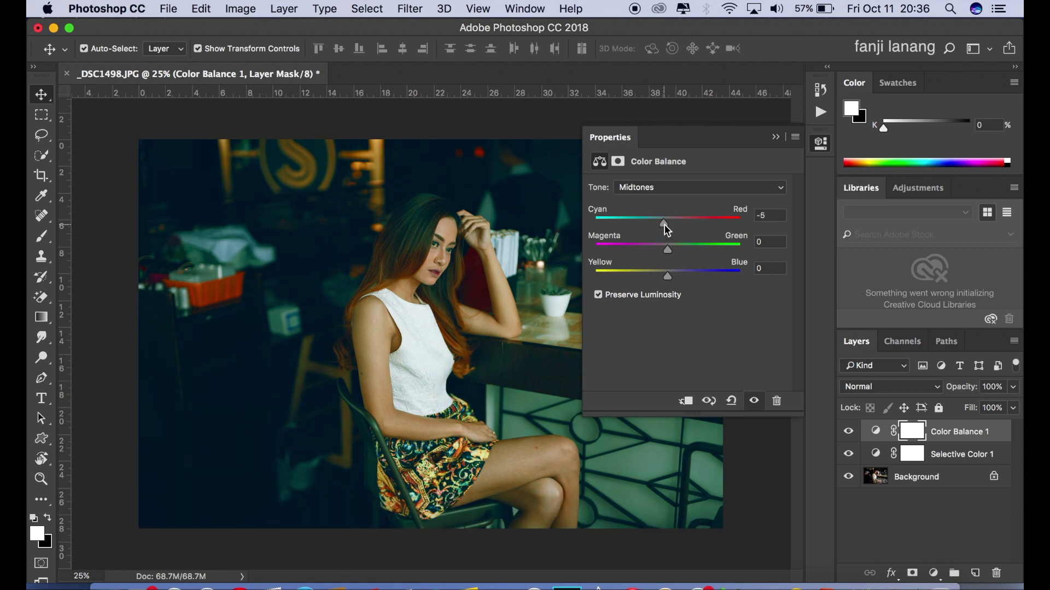
pyautogui.moveTo(668, 277); pyautogui.dragTo(675, 280)
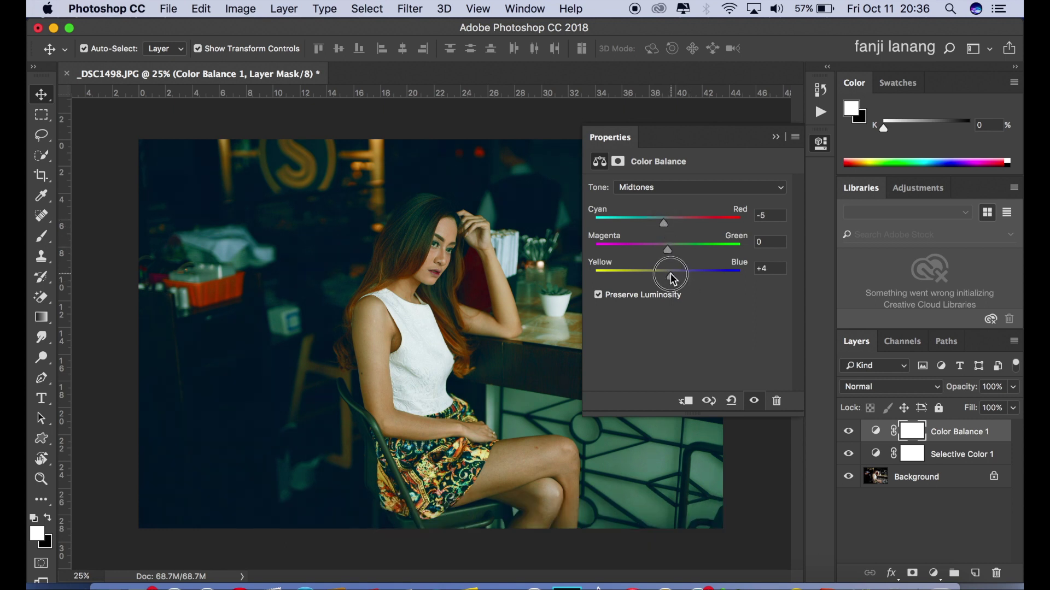
# Set Shadows to Cyan/Red -5 and Yellow/Blue +5, then compare with the layer hidden and shown
pyautogui.click(669, 192)
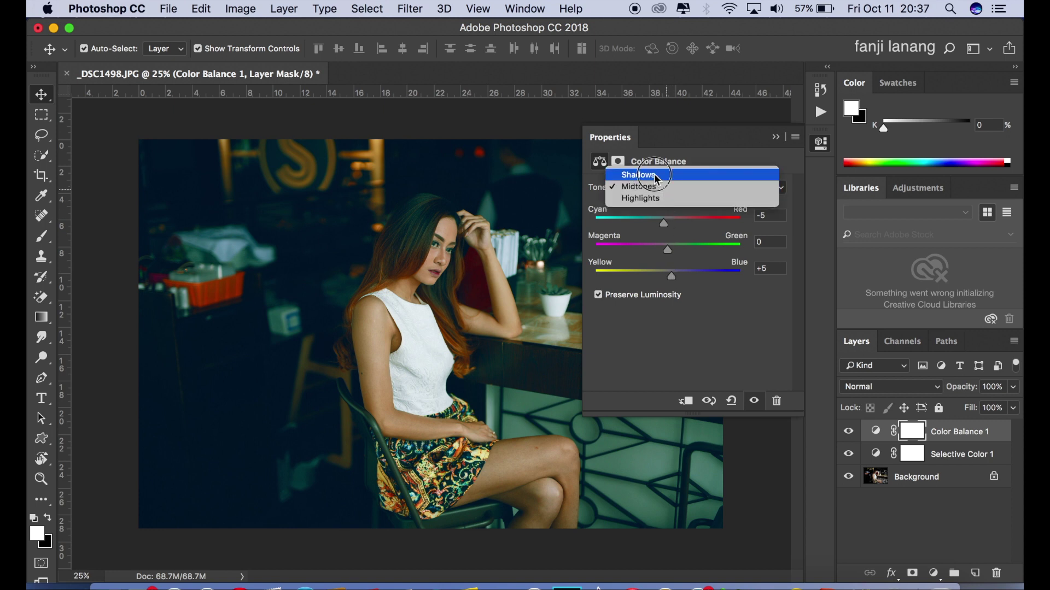
pyautogui.click(656, 172)
pyautogui.click(663, 222)
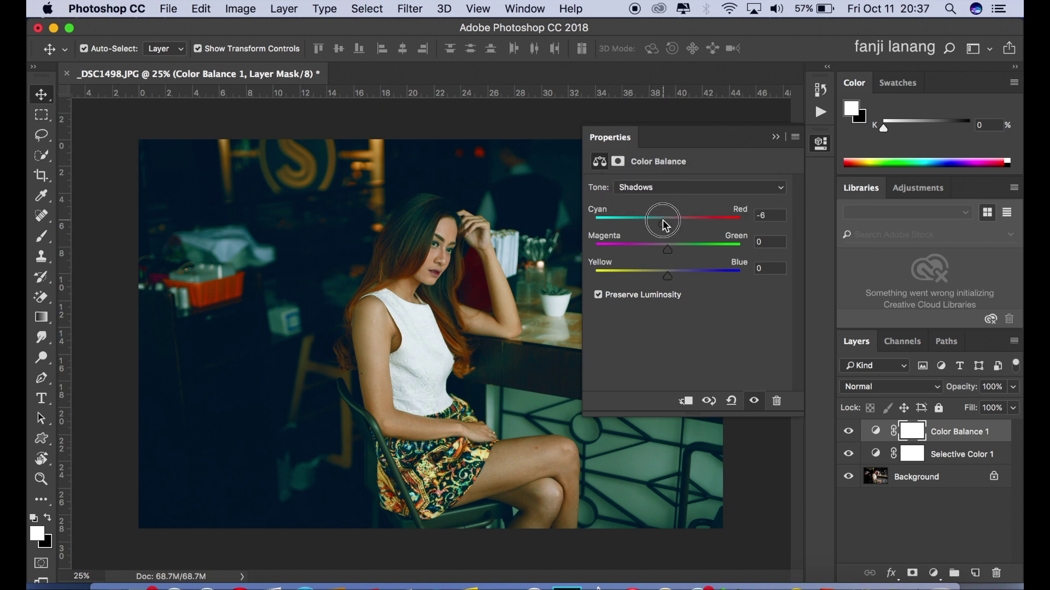
pyautogui.moveTo(665, 226); pyautogui.dragTo(667, 229)
pyautogui.moveTo(669, 277); pyautogui.dragTo(672, 276)
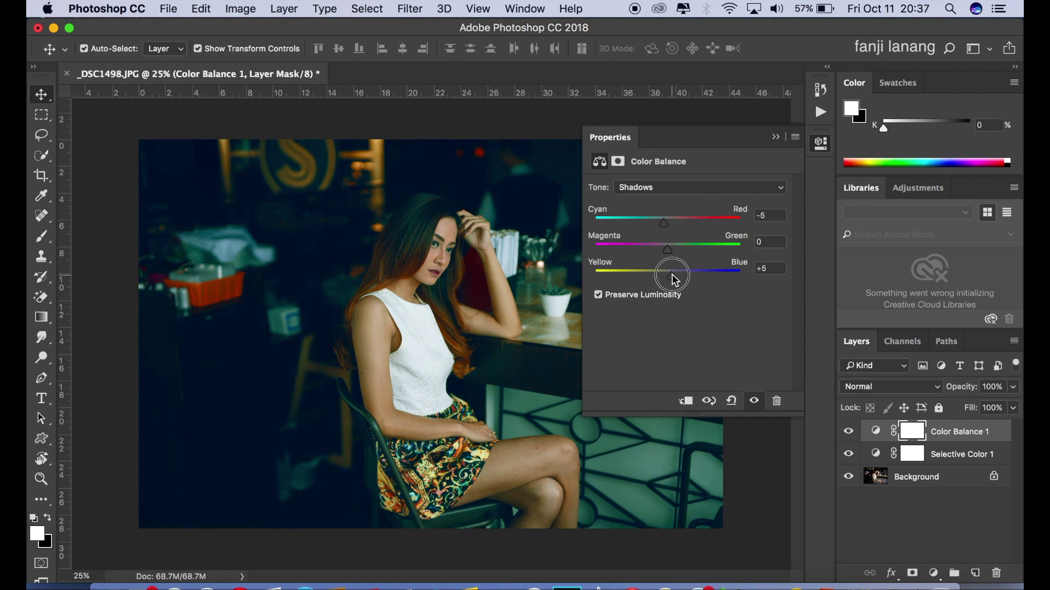
pyautogui.click(777, 138)
pyautogui.click(848, 432)
pyautogui.click(849, 433)
pyautogui.click(849, 433)
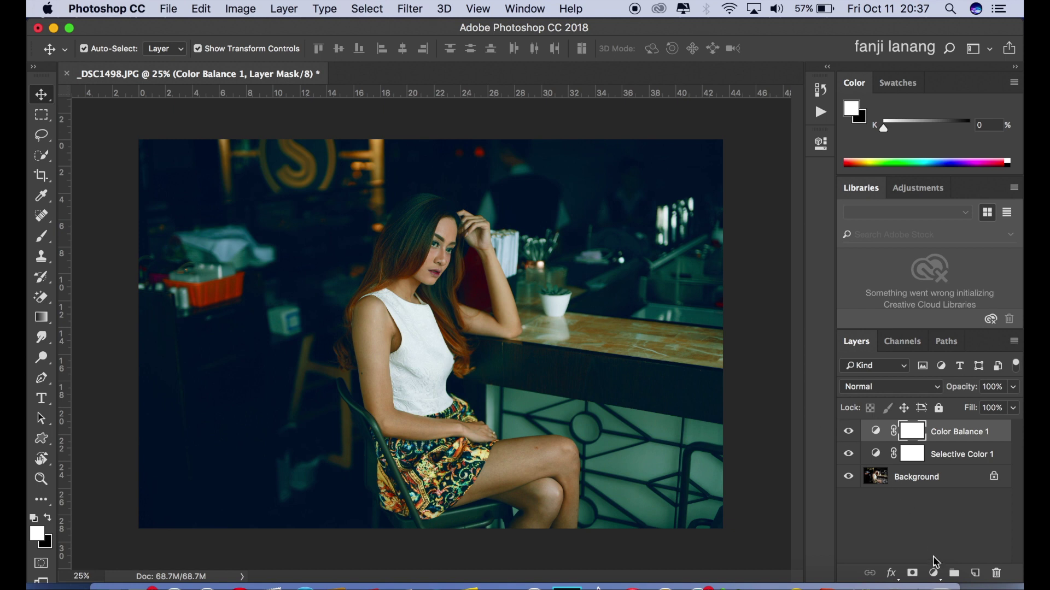
# Add a Curves layer with a midpoint and a lowered white endpoint, then compare it on and off
pyautogui.click(933, 573)
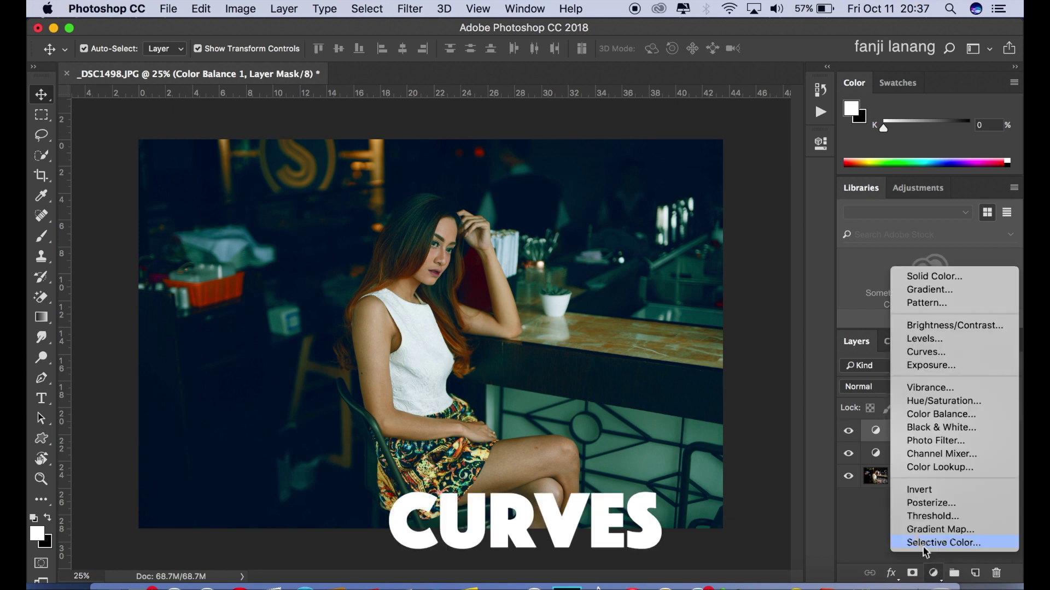
pyautogui.click(930, 352)
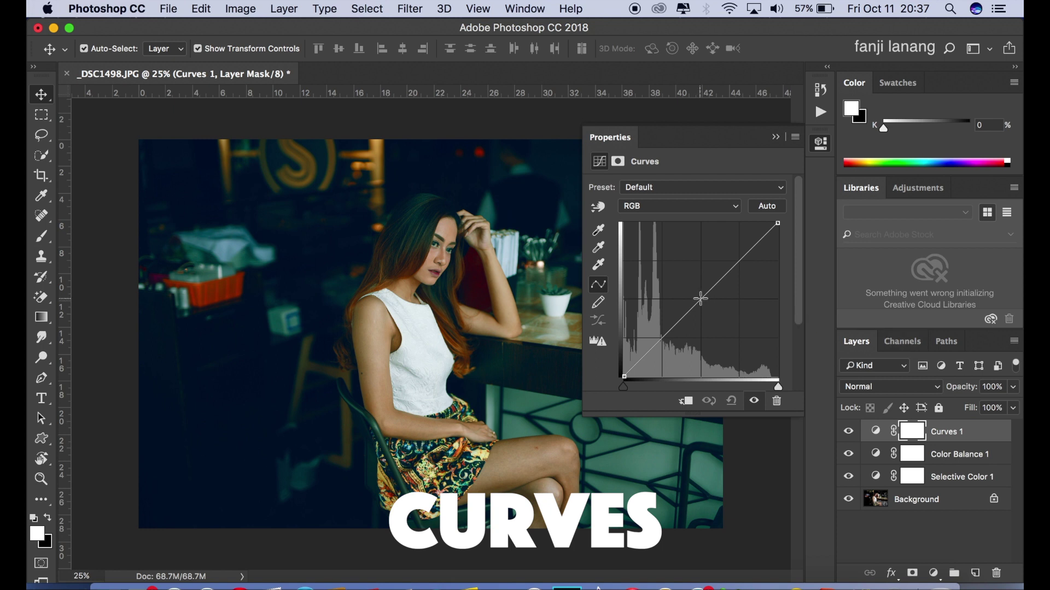
pyautogui.click(700, 299)
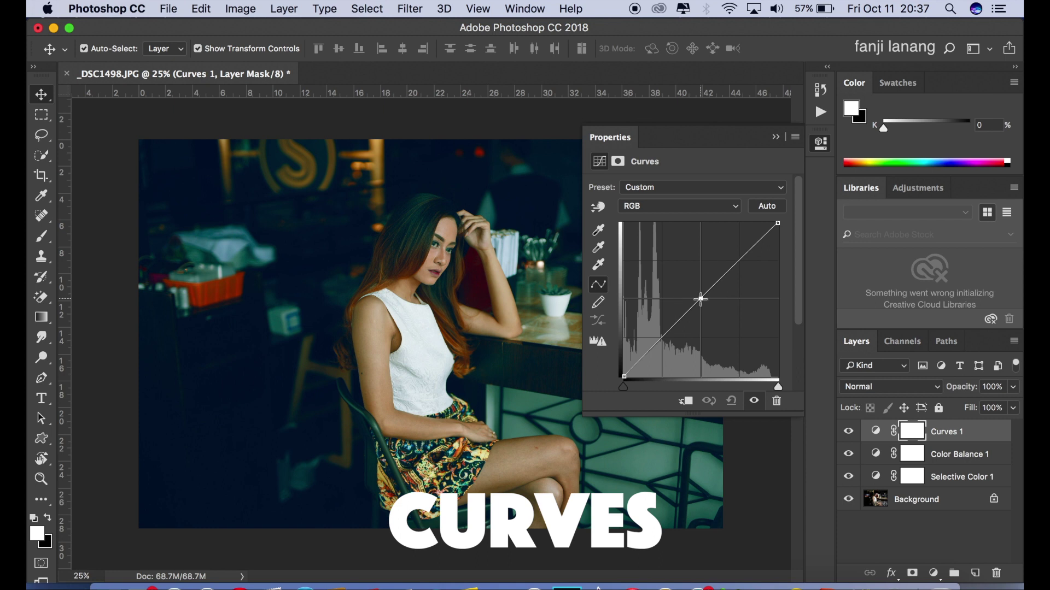
pyautogui.moveTo(777, 226); pyautogui.dragTo(790, 241)
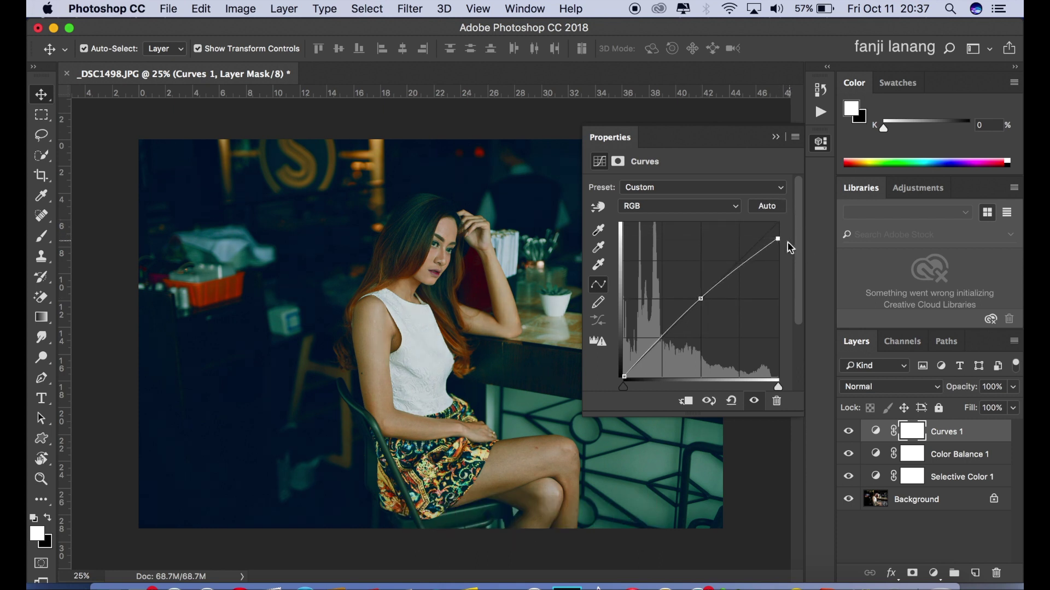
pyautogui.moveTo(624, 377); pyautogui.dragTo(628, 381)
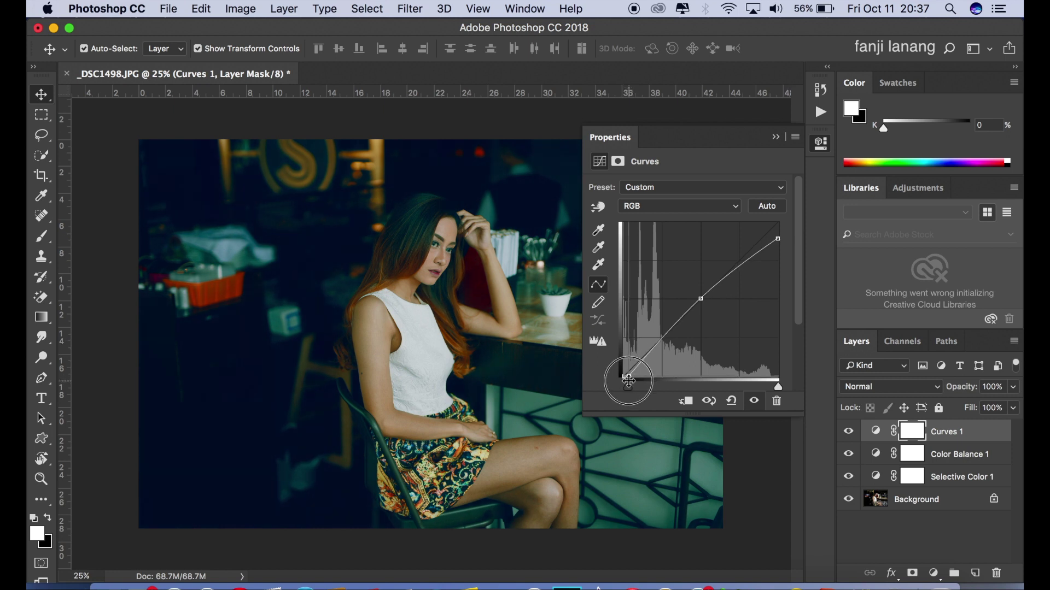
pyautogui.click(628, 379)
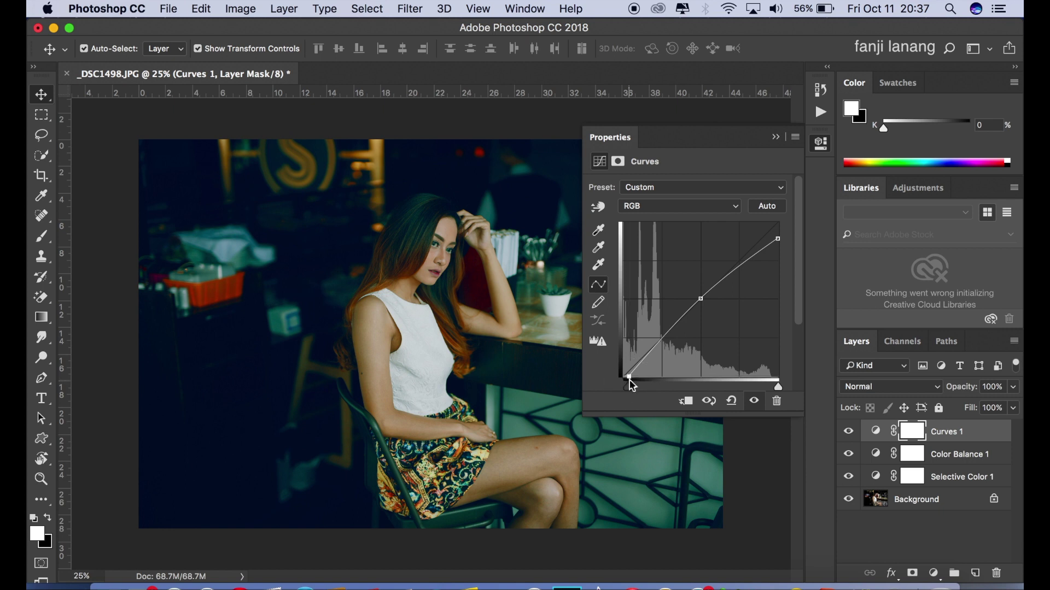
pyautogui.click(778, 138)
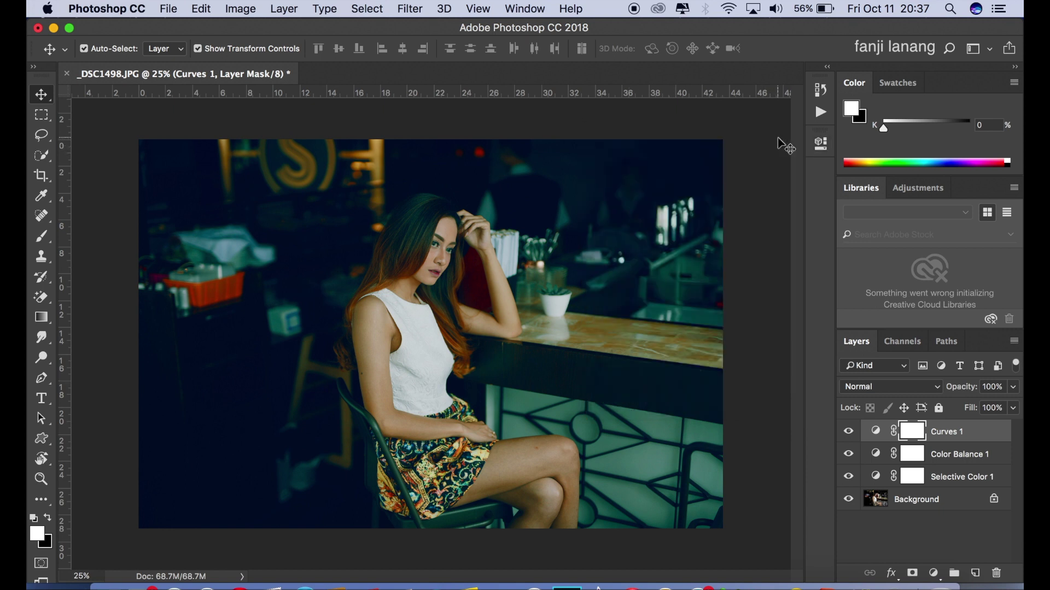
pyautogui.click(848, 432)
pyautogui.click(848, 432)
# On a new Layer 1, stamp the white signature brush once in the bottom-left corner
pyautogui.click(974, 573)
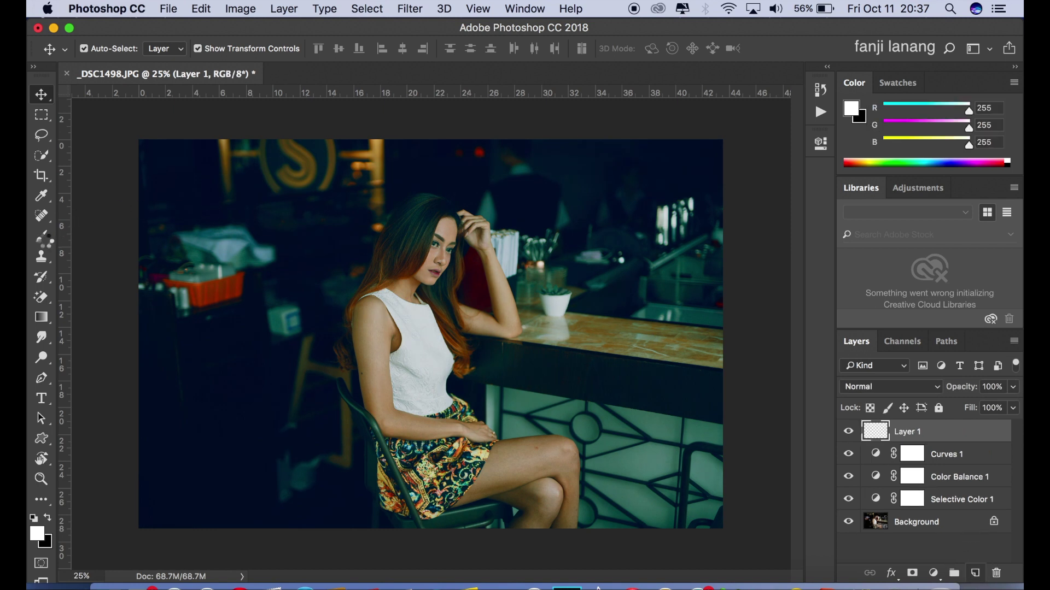
pyautogui.click(41, 240)
pyautogui.click(111, 55)
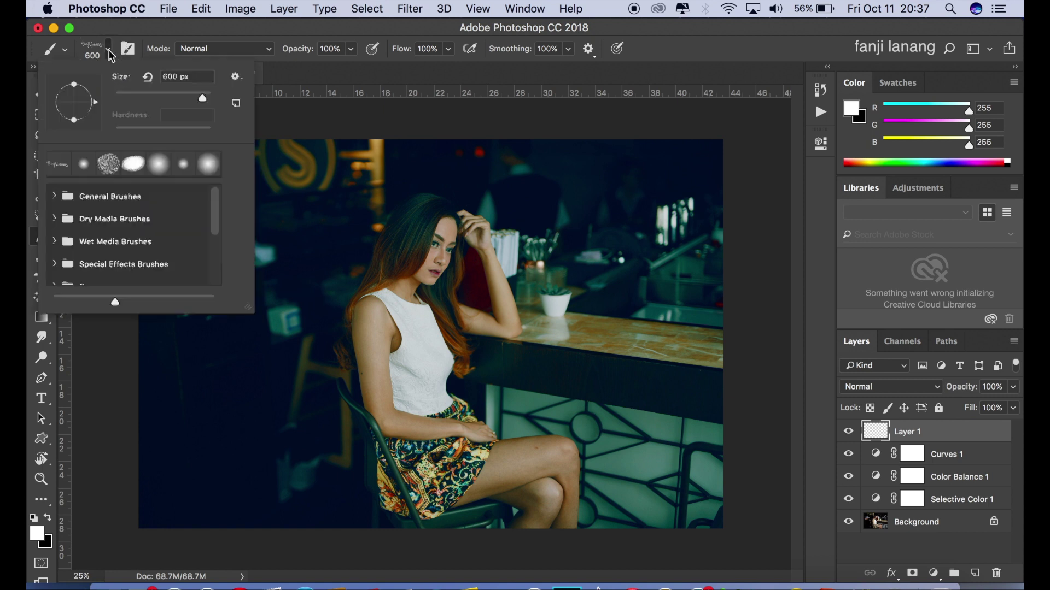
pyautogui.click(801, 52)
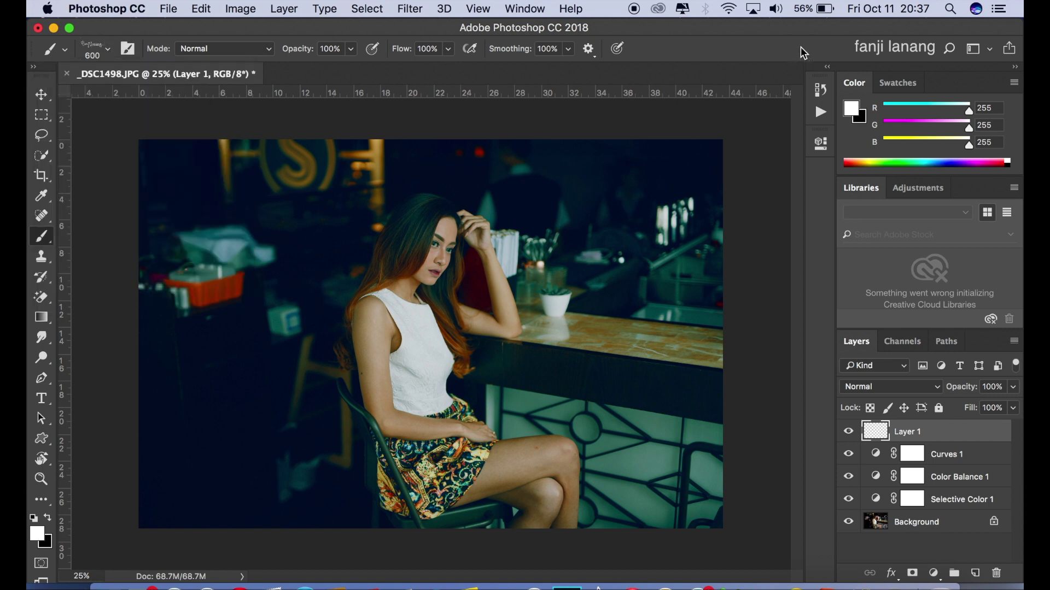
pyautogui.click(188, 502)
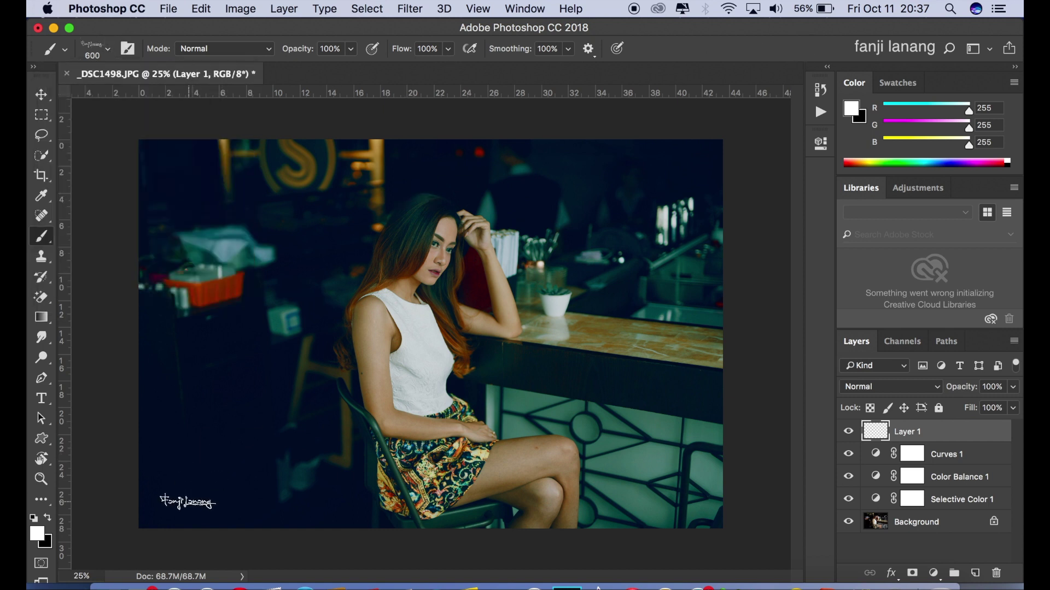